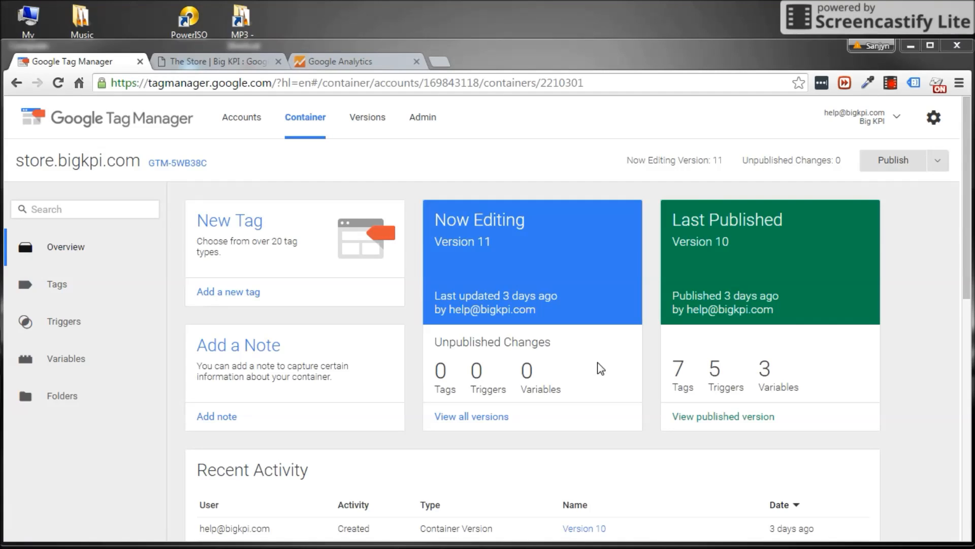
Review the container's enabled built-in variables and its user-defined variables.
{"action": "left_click", "coordinate": [51, 357]}
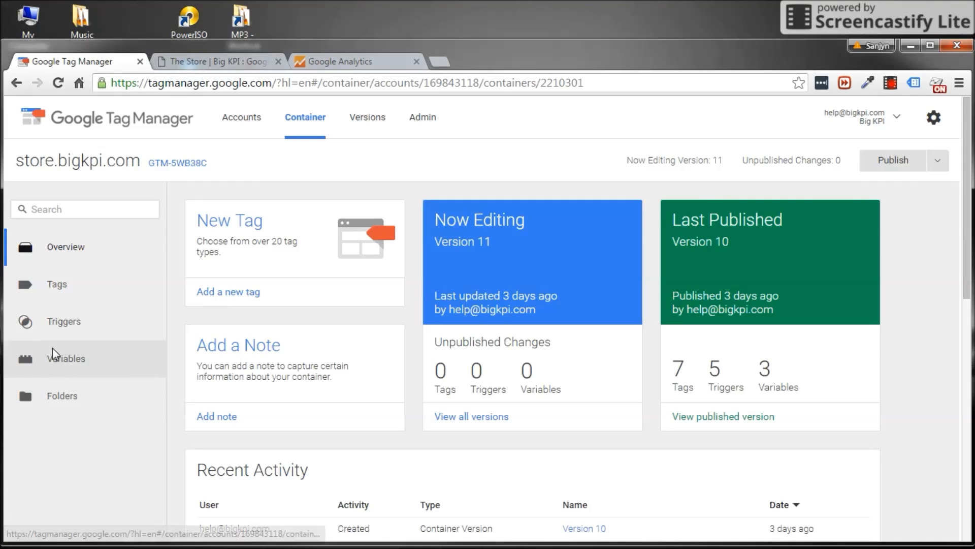
{"action": "scroll", "coordinate": [257, 398], "scroll_direction": "down", "scroll_amount": 10}
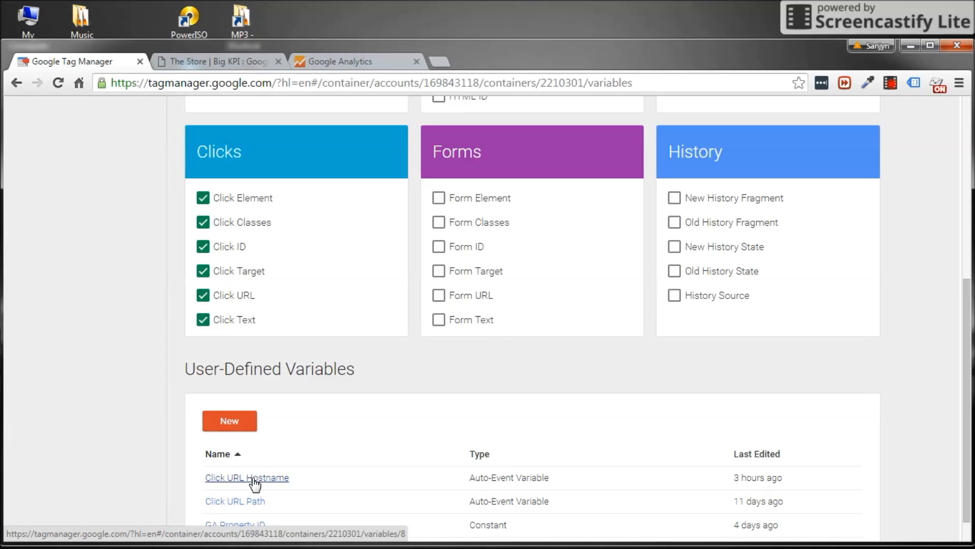
{"action": "scroll", "coordinate": [254, 356], "scroll_direction": "up", "scroll_amount": 6}
{"action": "left_click", "coordinate": [66, 362]}
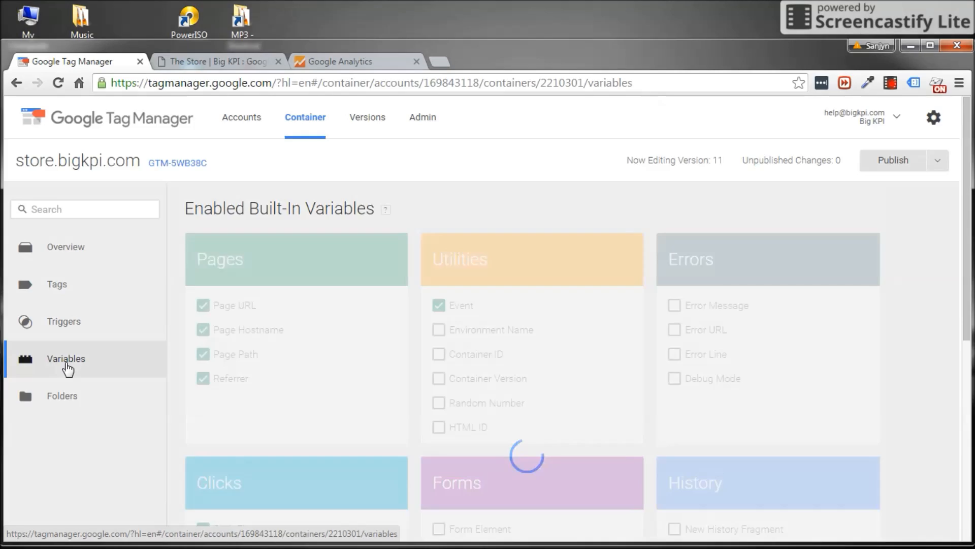
Open the GA Event Mail Link tag from the tag list and select its name.
{"action": "left_click", "coordinate": [61, 290]}
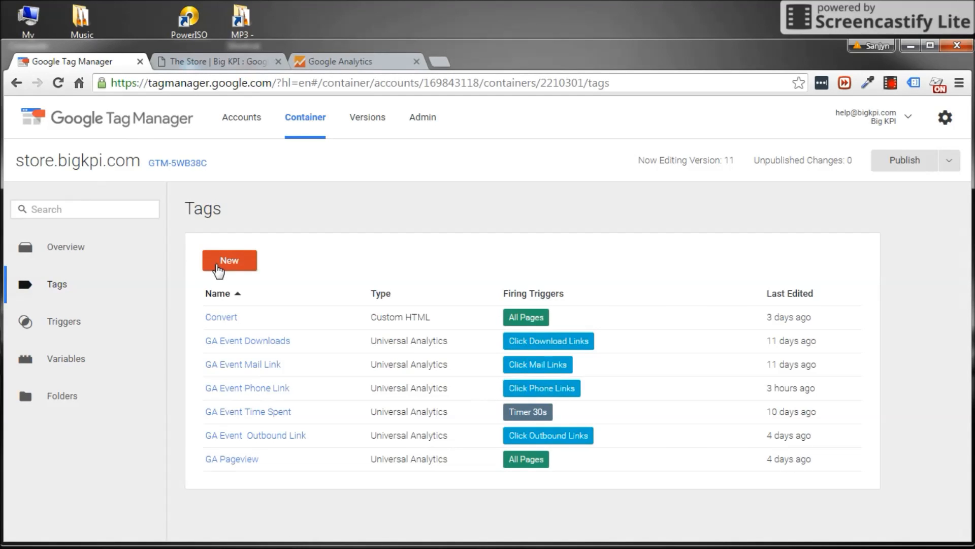
{"action": "left_click", "coordinate": [229, 366]}
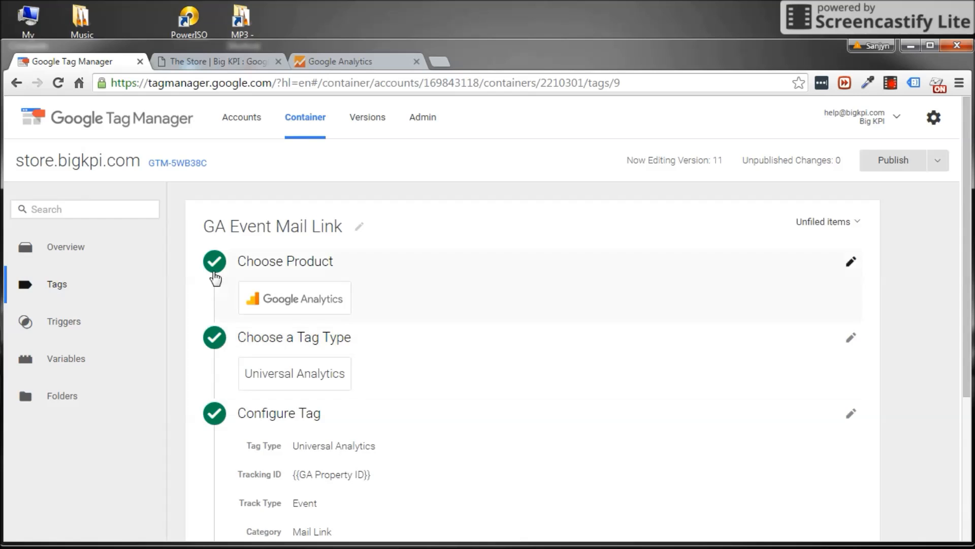
{"action": "left_click", "coordinate": [204, 226]}
{"action": "left_click_drag", "start_coordinate": [204, 226], "coordinate": [352, 219]}
Choose Google Analytics as the tag's product and Universal Analytics as its tag type.
{"action": "left_click", "coordinate": [382, 279]}
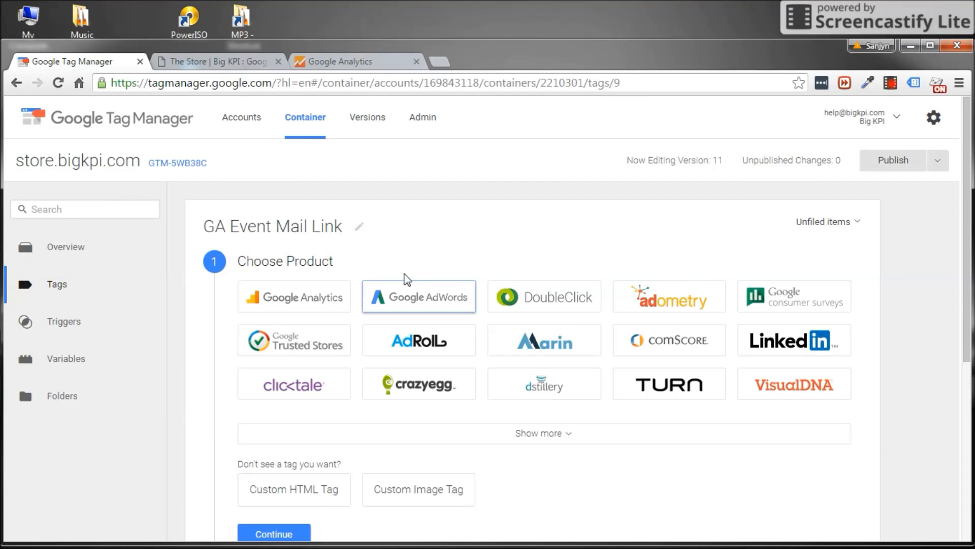
{"action": "left_click", "coordinate": [287, 309]}
{"action": "scroll", "coordinate": [413, 315], "scroll_direction": "down", "scroll_amount": 1}
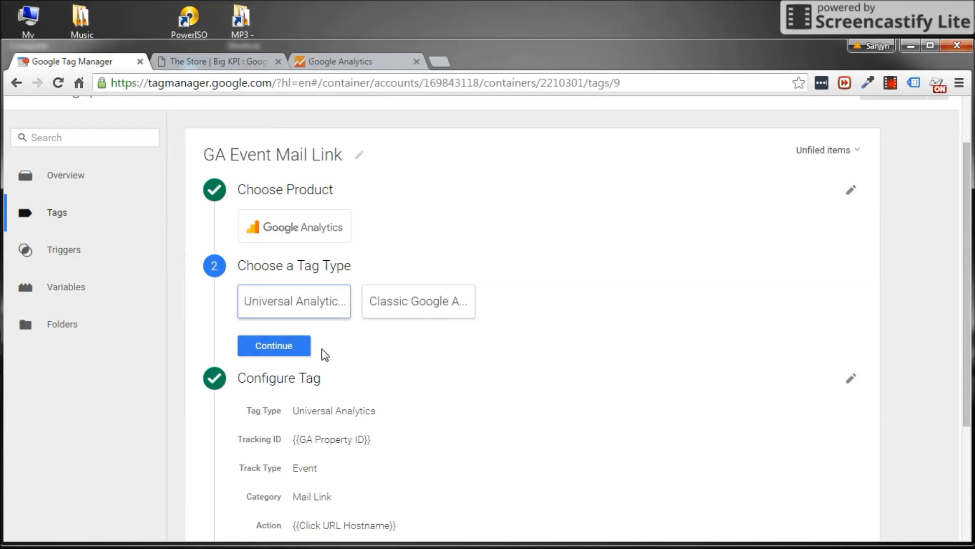
{"action": "left_click", "coordinate": [295, 305]}
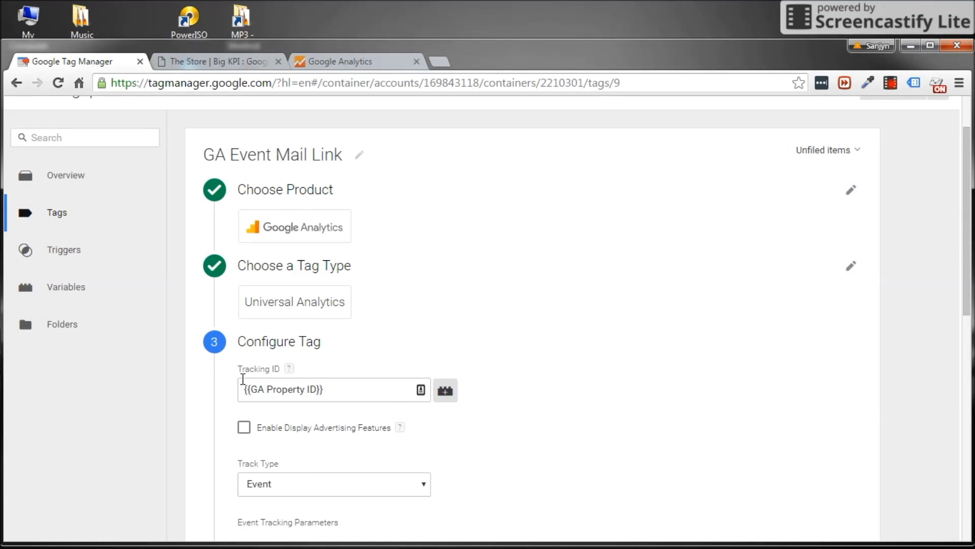
Set the tag's track type to Event.
{"action": "scroll", "coordinate": [239, 373], "scroll_direction": "down", "scroll_amount": 4}
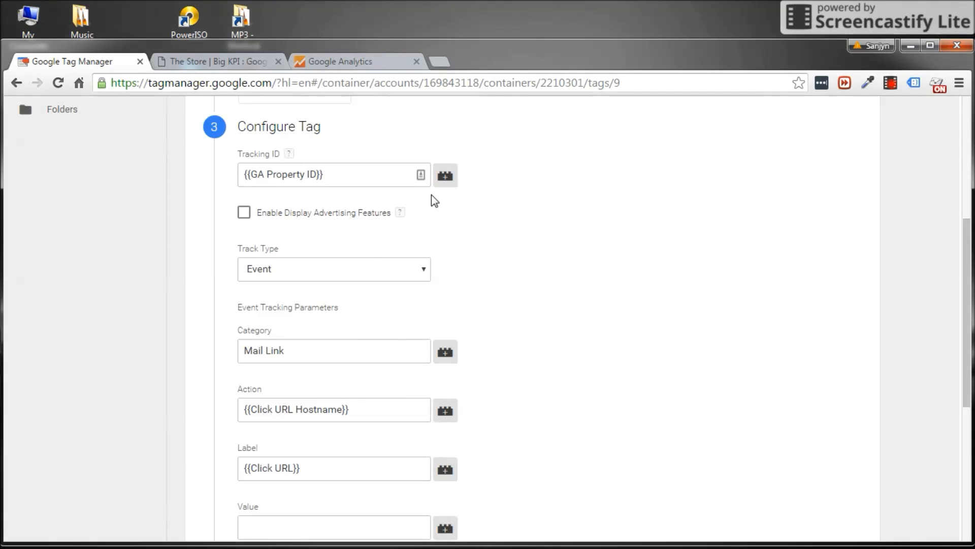
{"action": "left_click", "coordinate": [408, 274]}
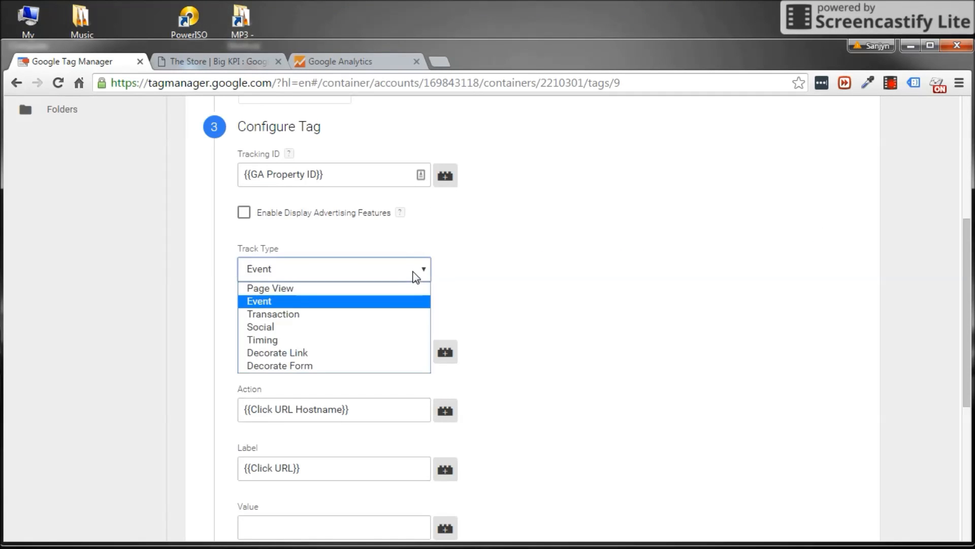
{"action": "left_click", "coordinate": [294, 304]}
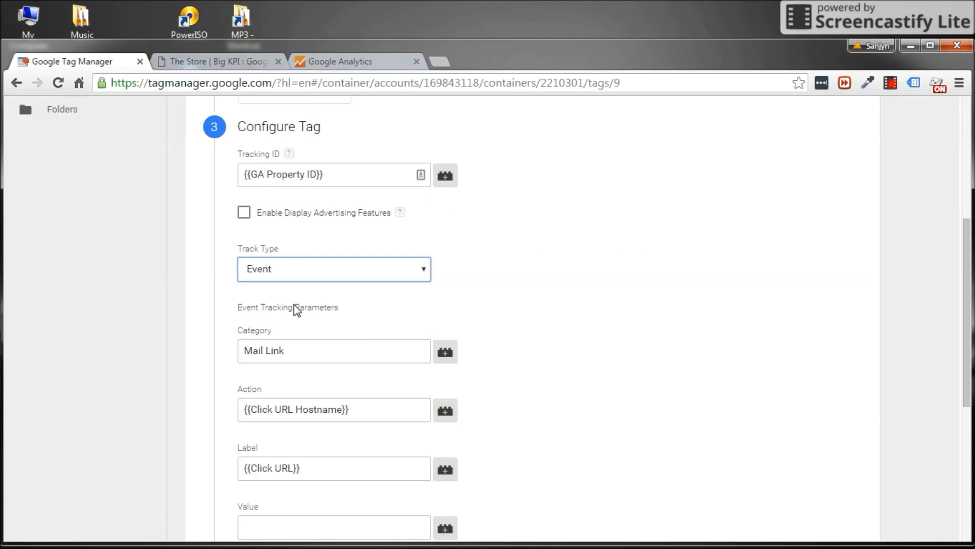
Check the tag's event Category, Action and Label parameters and continue to its firing triggers.
{"action": "left_click_drag", "start_coordinate": [311, 350], "coordinate": [349, 338]}
{"action": "scroll", "coordinate": [263, 351], "scroll_direction": "down", "scroll_amount": 1}
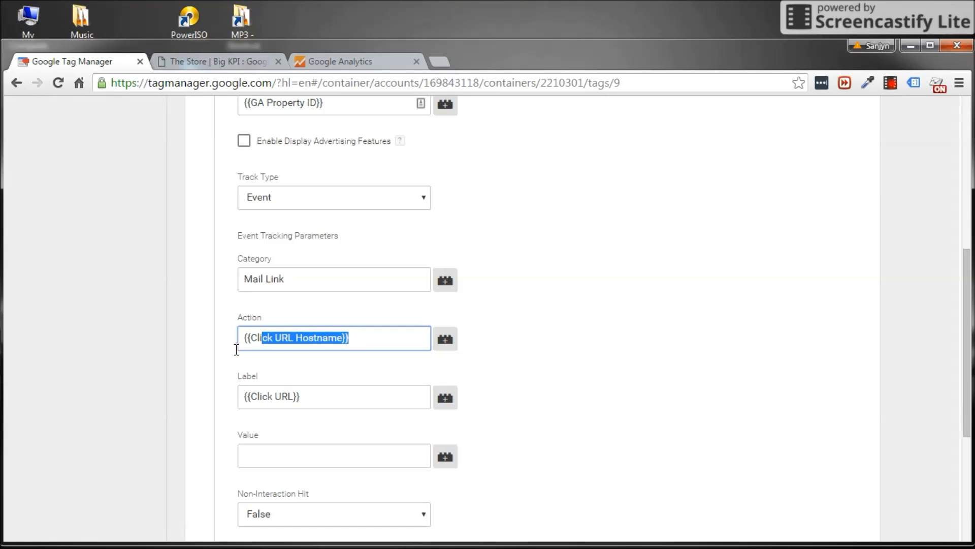
{"action": "left_click", "coordinate": [226, 401]}
{"action": "scroll", "coordinate": [235, 393], "scroll_direction": "down", "scroll_amount": 2}
{"action": "left_click", "coordinate": [346, 254]}
{"action": "left_click", "coordinate": [361, 407]}
{"action": "scroll", "coordinate": [361, 407], "scroll_direction": "down", "scroll_amount": 2}
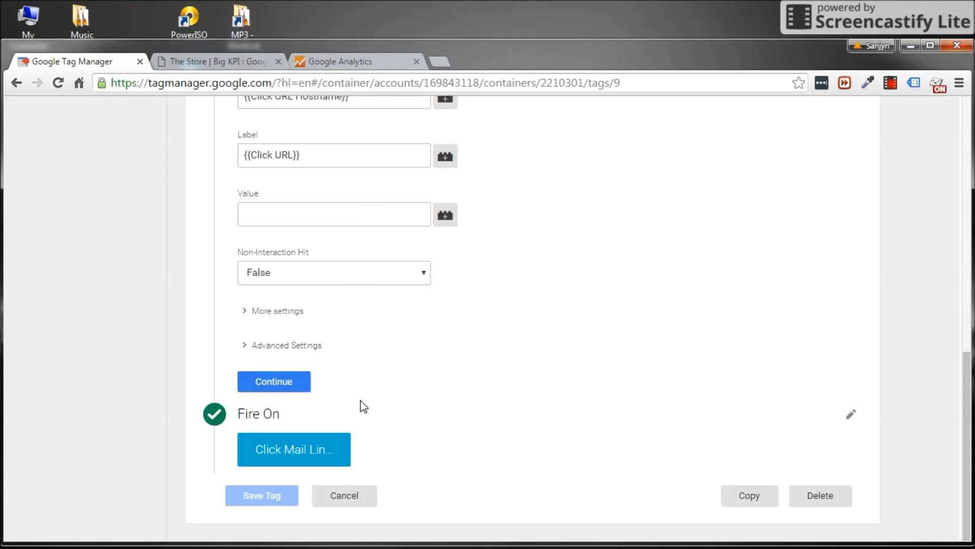
{"action": "left_click", "coordinate": [274, 386]}
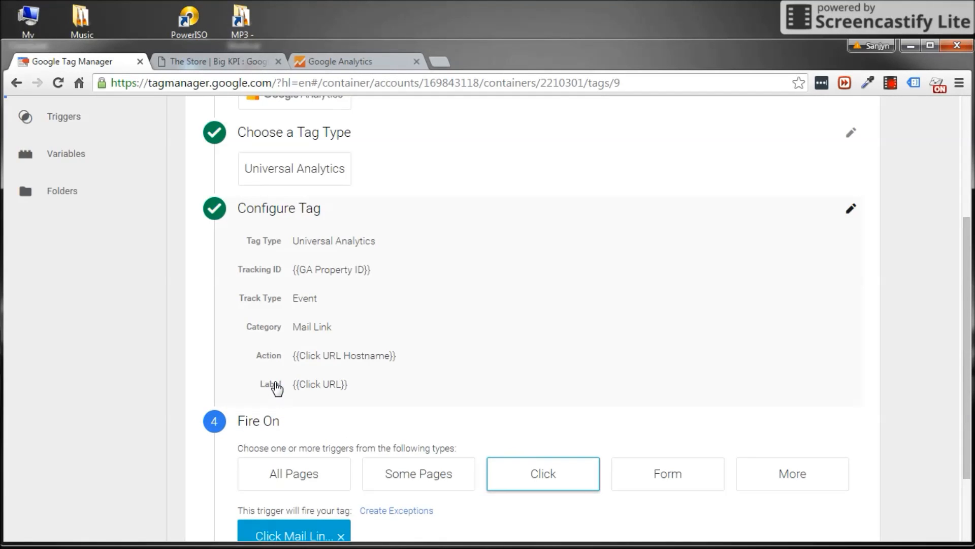
Look through the existing click triggers, open the tag's Click Mail Links trigger and select its name.
{"action": "scroll", "coordinate": [277, 388], "scroll_direction": "down", "scroll_amount": 2}
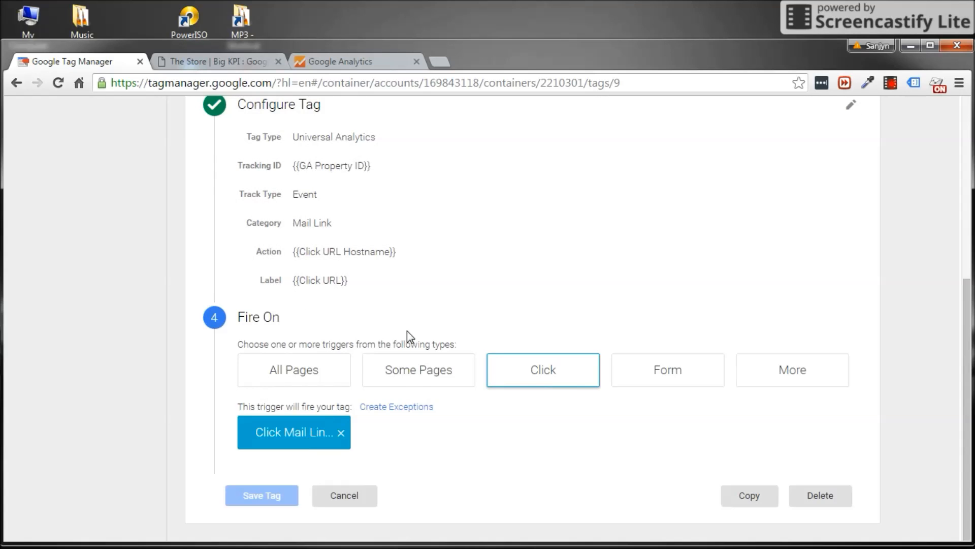
{"action": "left_click", "coordinate": [548, 372]}
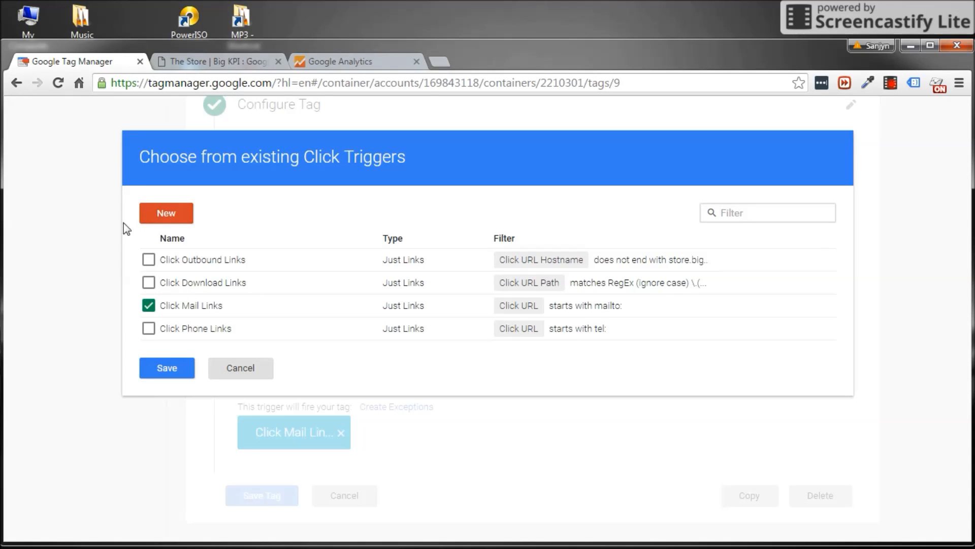
{"action": "left_click", "coordinate": [282, 429]}
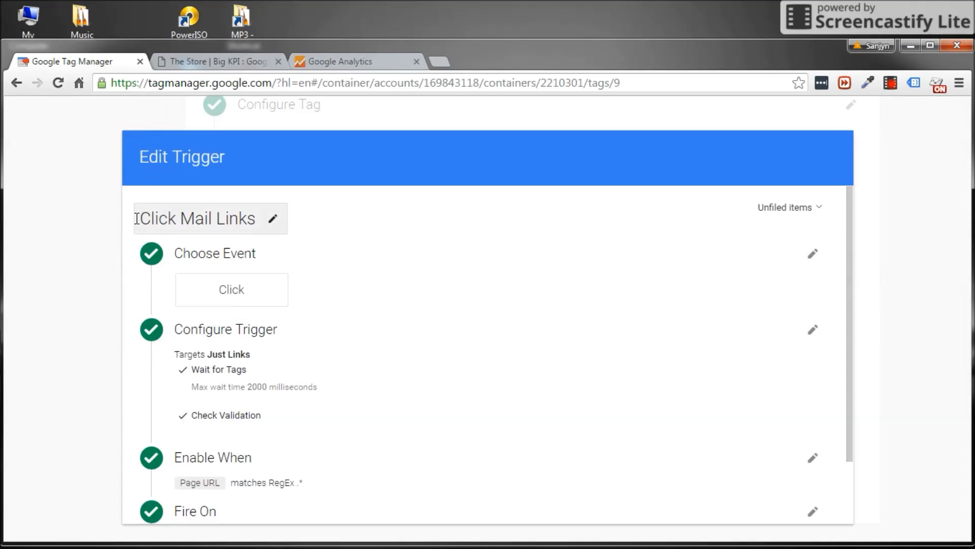
{"action": "left_click", "coordinate": [136, 218]}
{"action": "left_click_drag", "start_coordinate": [137, 217], "coordinate": [264, 221]}
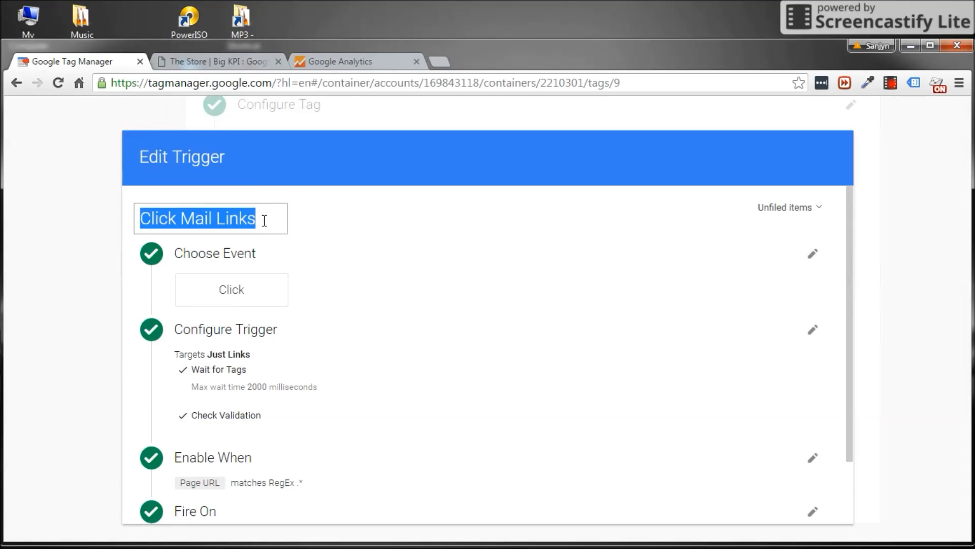
{"action": "left_click", "coordinate": [354, 348]}
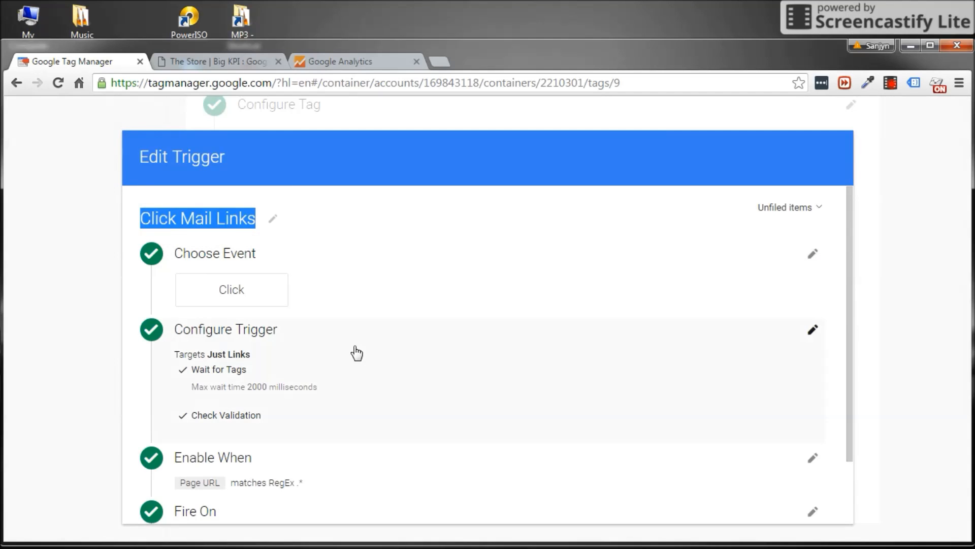
Open the trigger's configuration, check the targets, Wait for Tags, max wait time and validation settings, and continue.
{"action": "left_click", "coordinate": [361, 374]}
{"action": "left_click", "coordinate": [221, 405]}
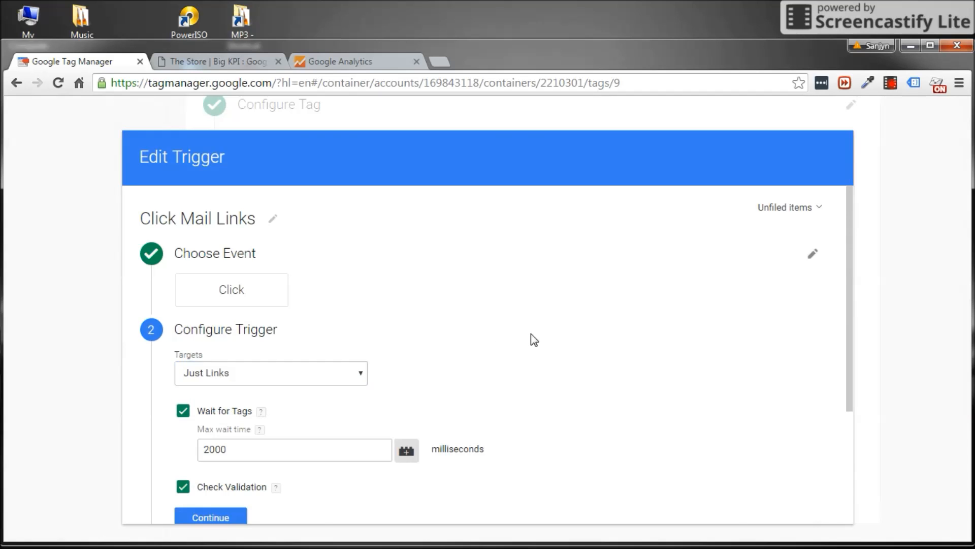
{"action": "scroll", "coordinate": [532, 334], "scroll_direction": "down", "scroll_amount": 3}
{"action": "left_click_drag", "start_coordinate": [244, 308], "coordinate": [187, 311]}
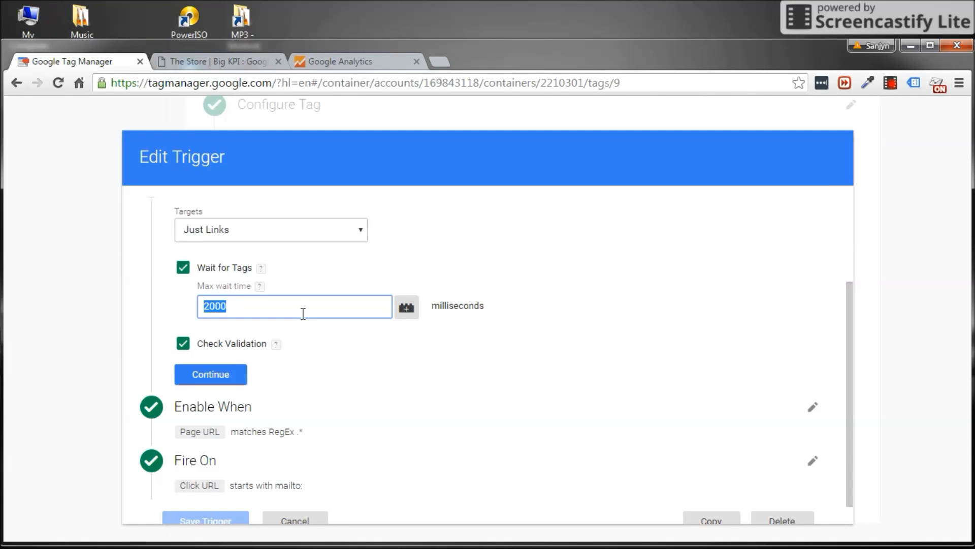
{"action": "left_click", "coordinate": [284, 311]}
{"action": "scroll", "coordinate": [254, 335], "scroll_direction": "down", "scroll_amount": 1}
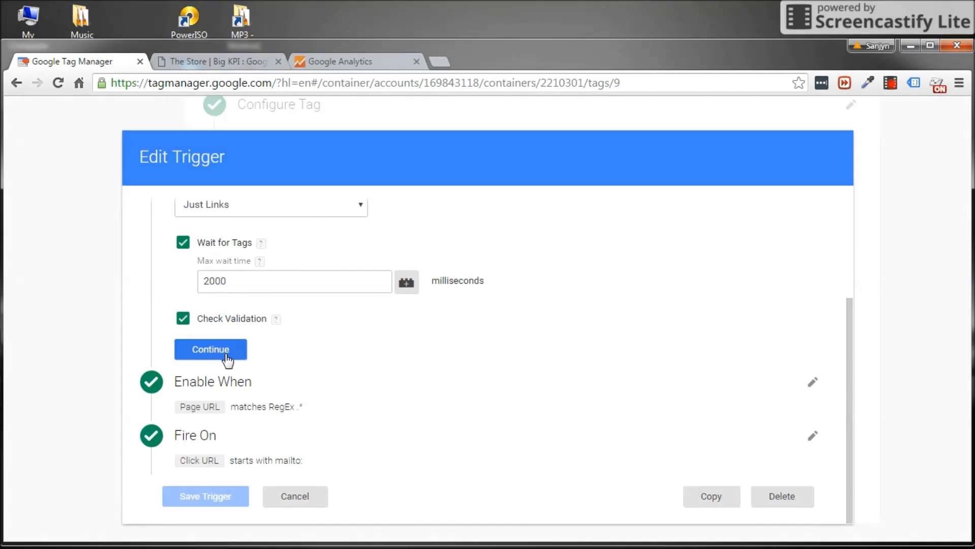
{"action": "left_click", "coordinate": [227, 359]}
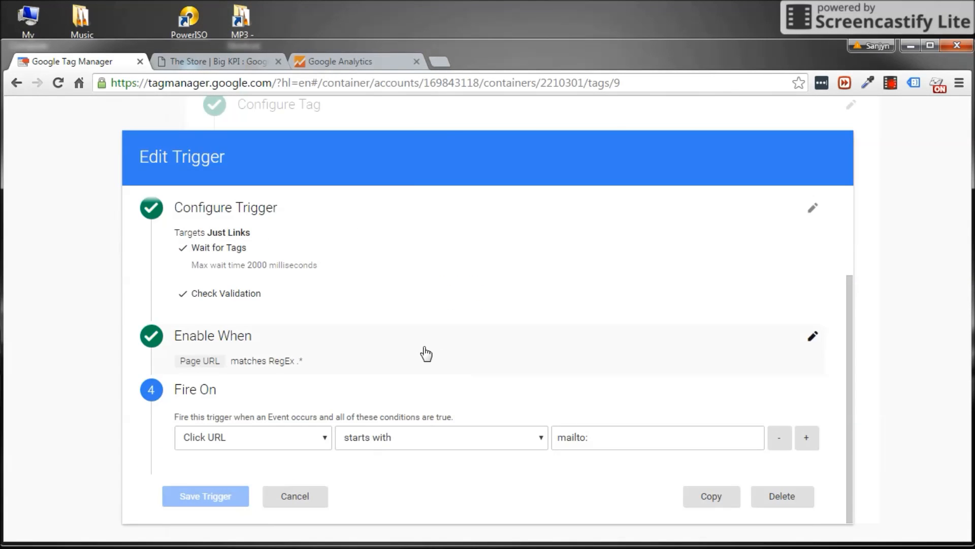
Set the trigger's Enable When condition to Page URL matches RegEx .* and continue.
{"action": "left_click", "coordinate": [426, 353]}
{"action": "left_click", "coordinate": [218, 362]}
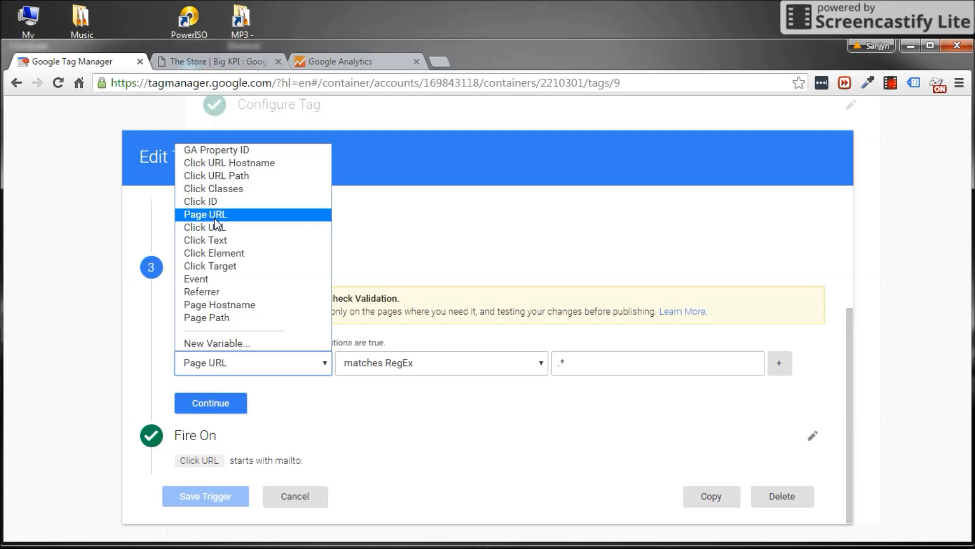
{"action": "left_click", "coordinate": [214, 216]}
{"action": "left_click", "coordinate": [540, 362]}
{"action": "left_click", "coordinate": [542, 370]}
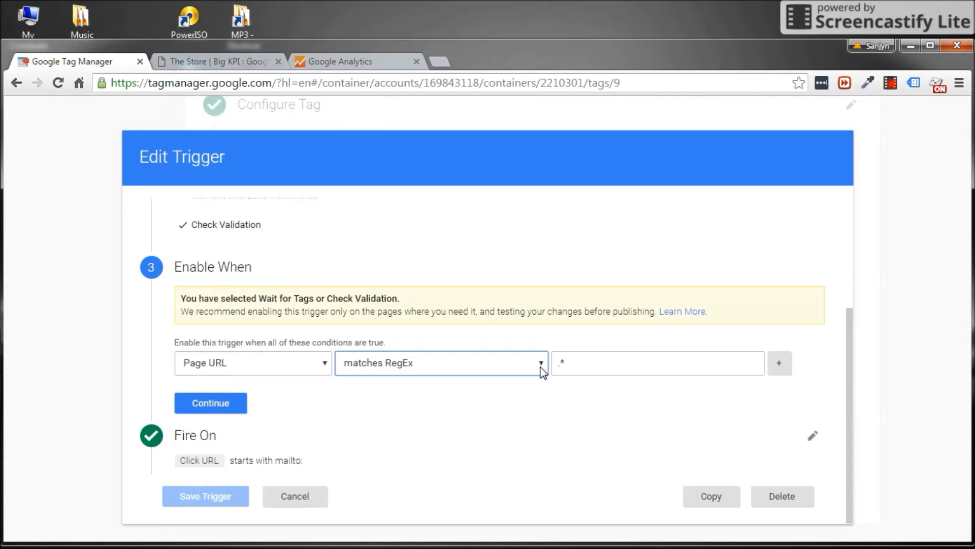
{"action": "left_click", "coordinate": [542, 367]}
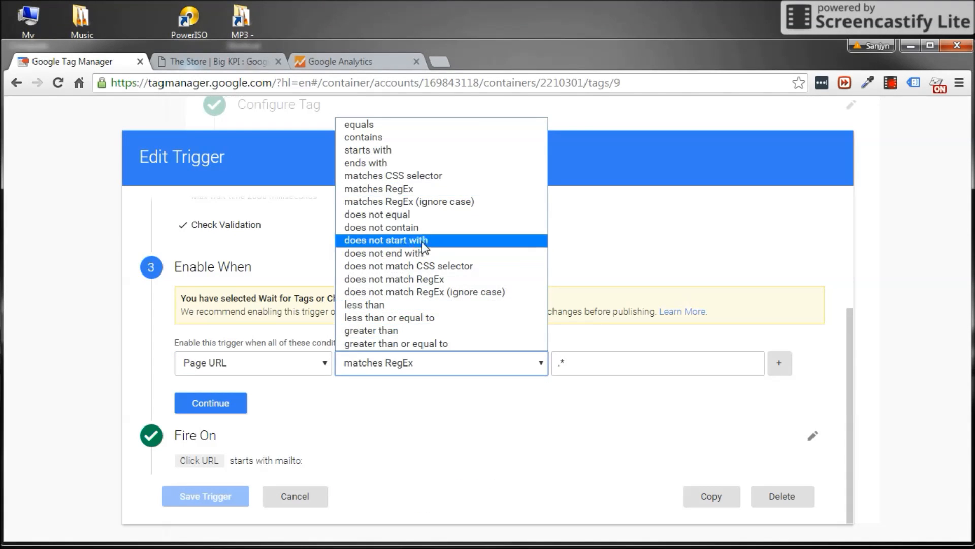
{"action": "left_click", "coordinate": [402, 193]}
{"action": "left_click", "coordinate": [640, 364]}
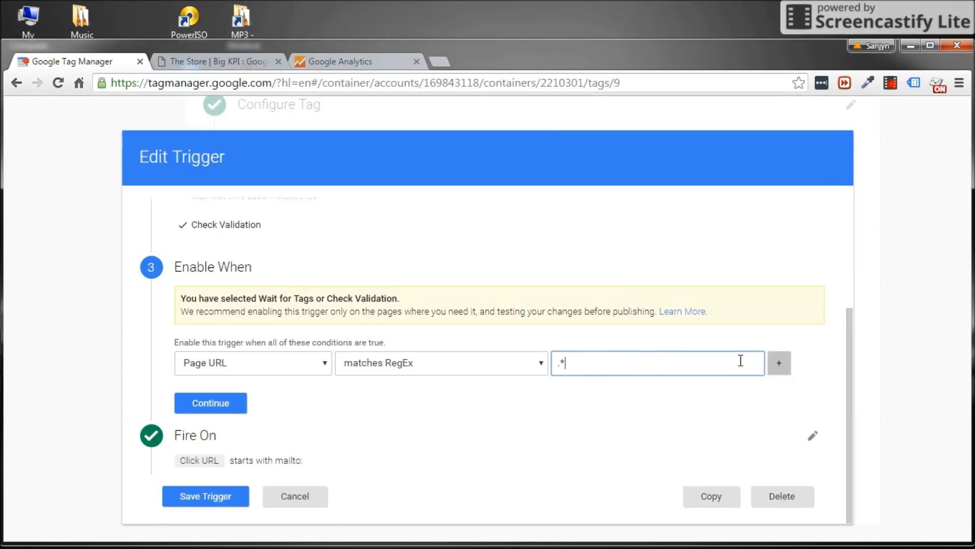
{"action": "left_click", "coordinate": [210, 404]}
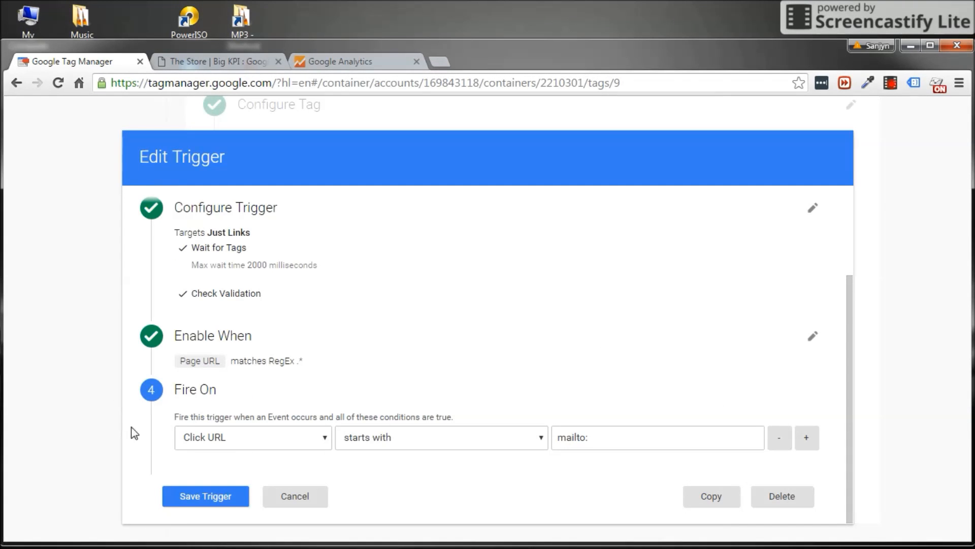
Set the trigger's Fire On condition to Click URL starts with mailto: and save the trigger.
{"action": "left_click", "coordinate": [322, 438]}
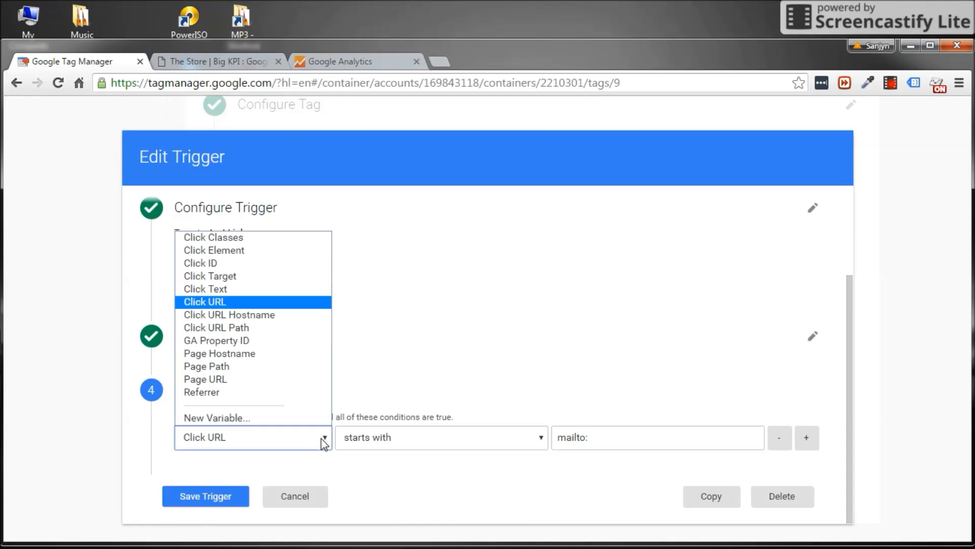
{"action": "left_click", "coordinate": [201, 303]}
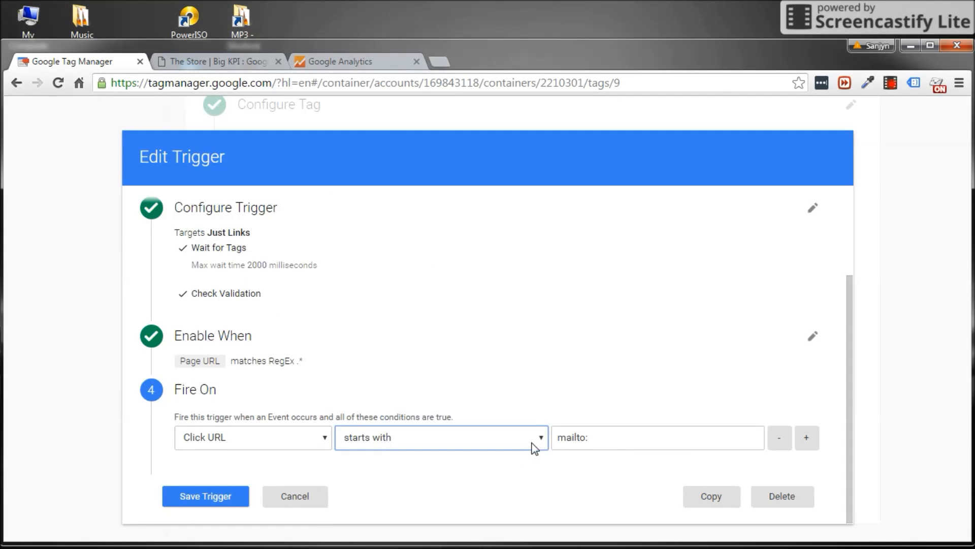
{"action": "left_click", "coordinate": [529, 441]}
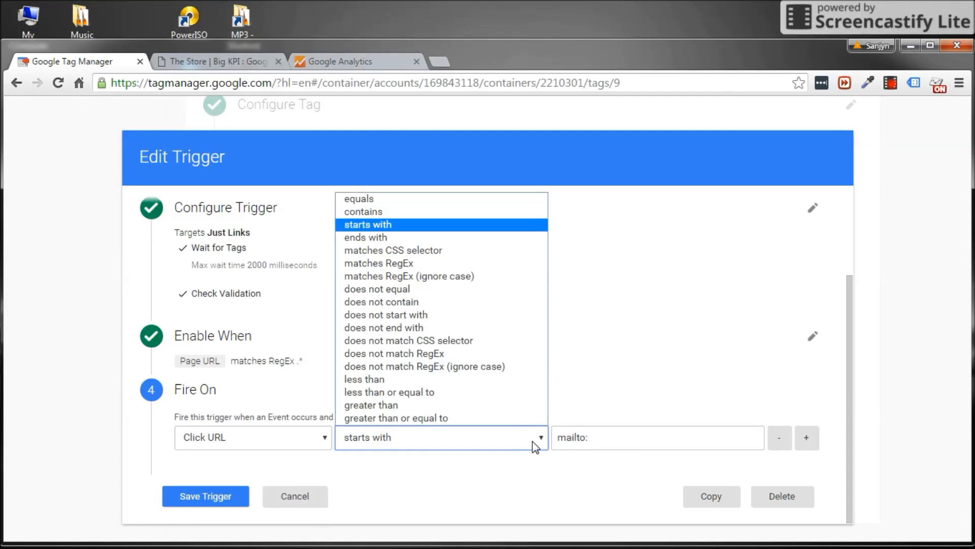
{"action": "left_click", "coordinate": [405, 231]}
{"action": "double_click", "coordinate": [576, 438]}
{"action": "left_click", "coordinate": [650, 457]}
{"action": "left_click_drag", "start_coordinate": [616, 437], "coordinate": [552, 439]}
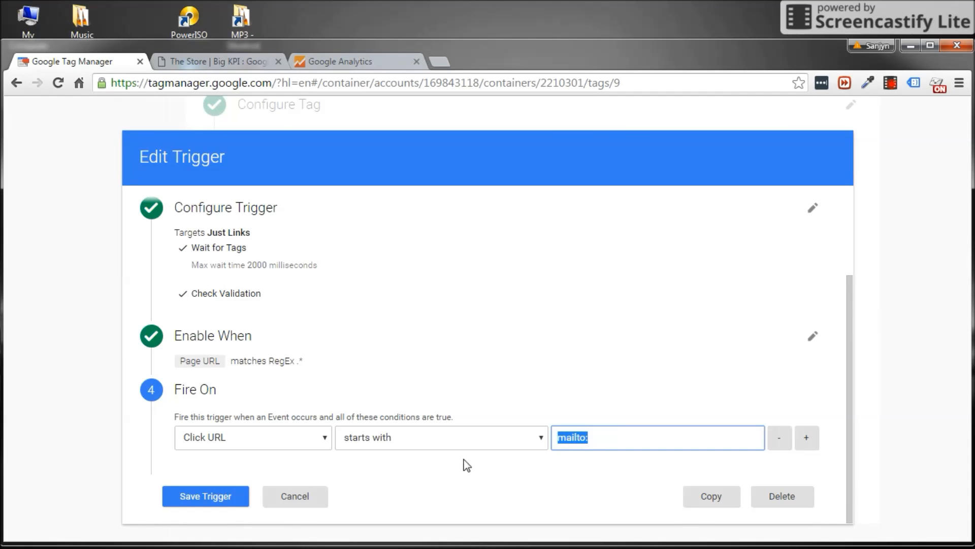
{"action": "left_click", "coordinate": [208, 496]}
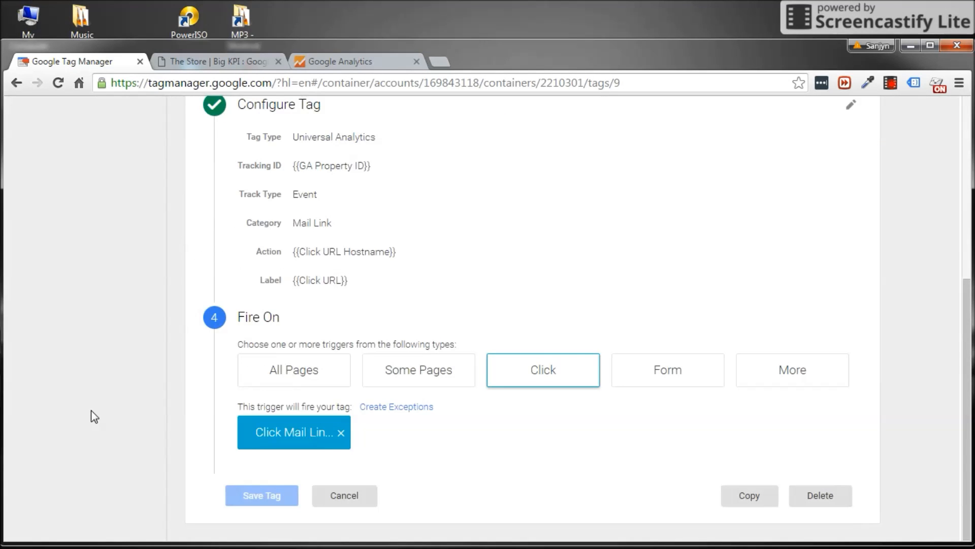
Finish with the mail link tag, return to the tag list and start previewing the container version.
{"action": "left_click", "coordinate": [262, 497]}
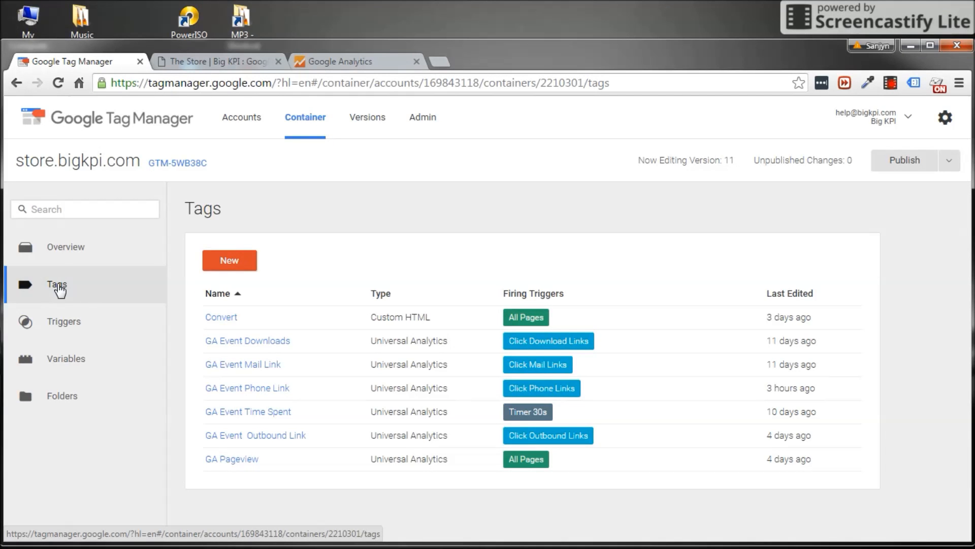
{"action": "left_click", "coordinate": [950, 161]}
{"action": "left_click", "coordinate": [908, 286]}
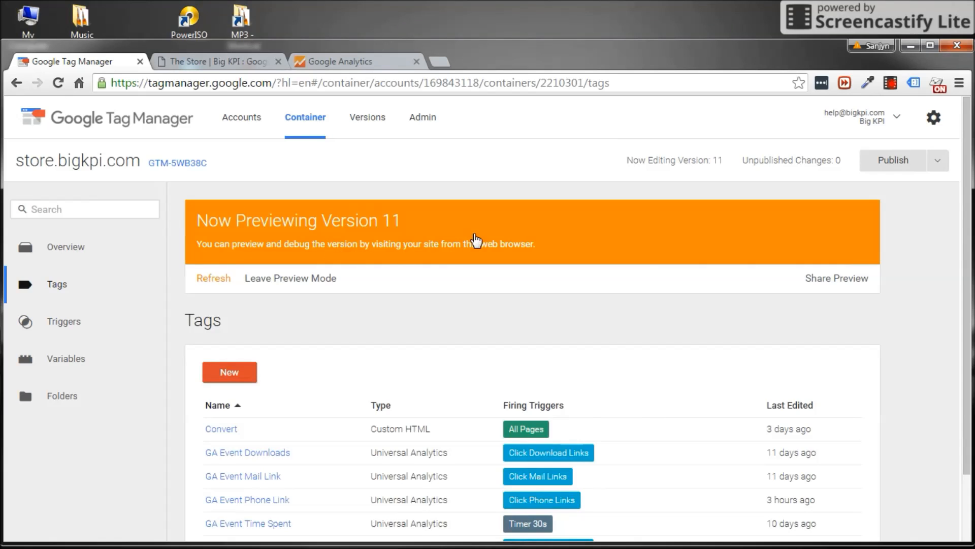
Switch to The Store website and open the Flying Ninja product page at its local delivery contact links.
{"action": "left_click", "coordinate": [232, 62]}
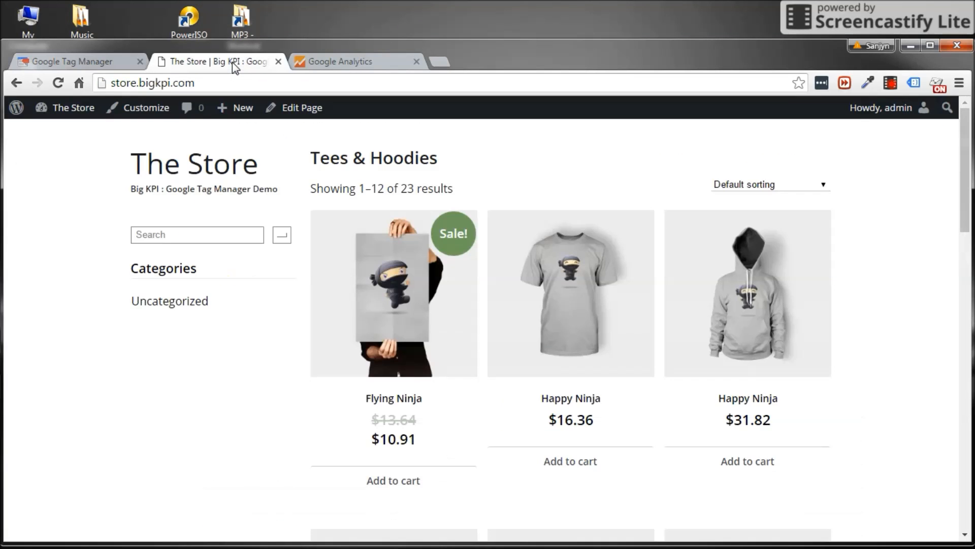
{"action": "left_click", "coordinate": [396, 315]}
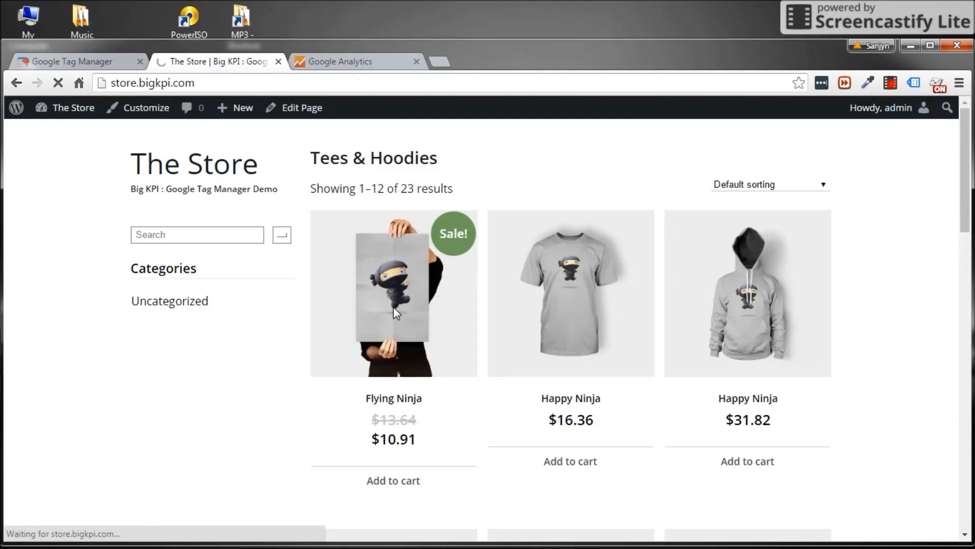
{"action": "scroll", "coordinate": [732, 266], "scroll_direction": "down", "scroll_amount": 3}
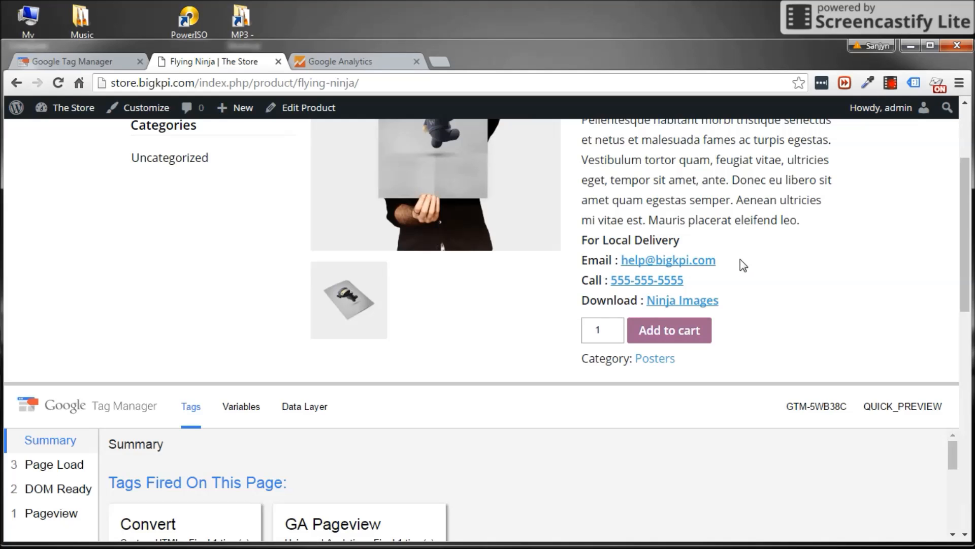
Enlarge the Tag Manager debug pane and follow the product page's email link to test the mail link tag.
{"action": "mouse_move", "coordinate": [501, 468]}
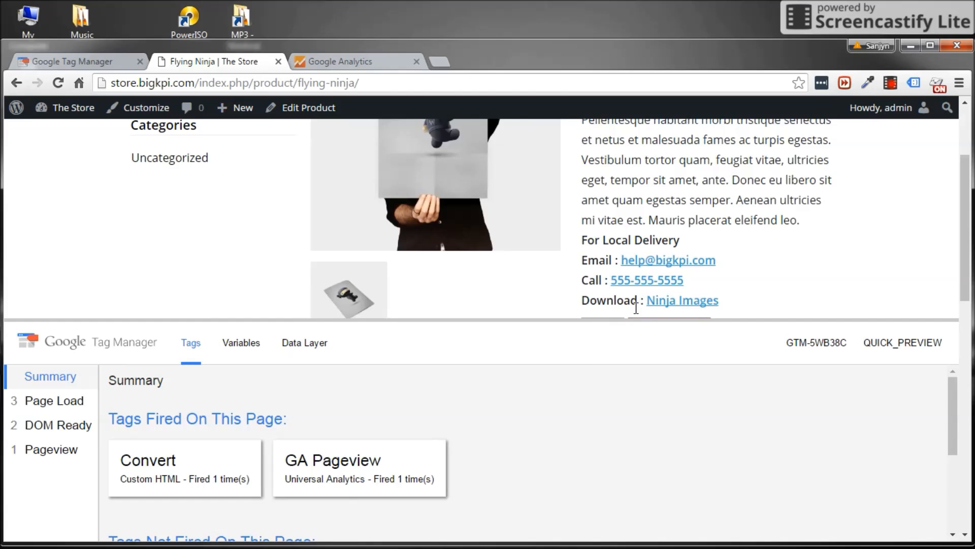
{"action": "left_click", "coordinate": [669, 261]}
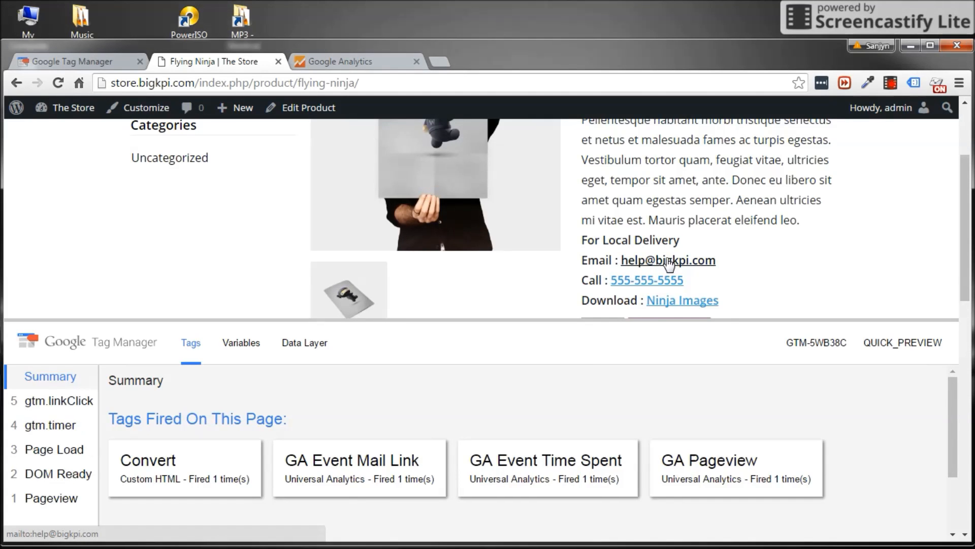
{"action": "left_click", "coordinate": [593, 208]}
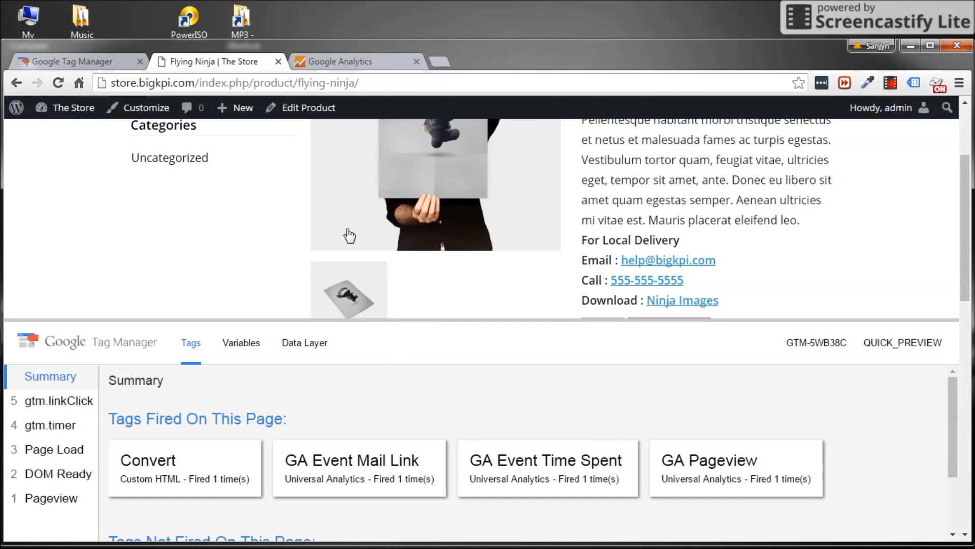
Switch to Google Analytics and open the Real-Time Events report for the Global Traffic view of Big KPI : Store.
{"action": "left_click", "coordinate": [343, 62]}
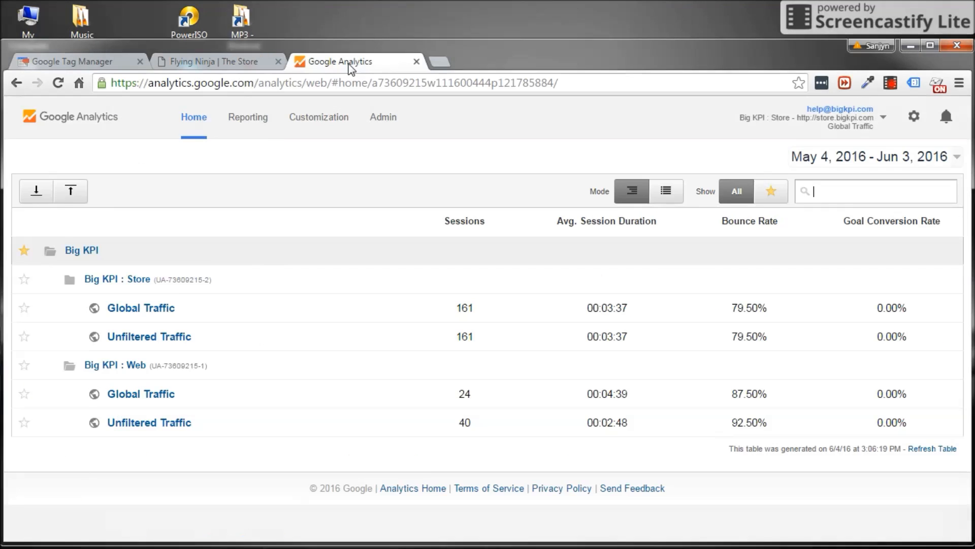
{"action": "left_click", "coordinate": [147, 310]}
{"action": "left_click", "coordinate": [78, 321]}
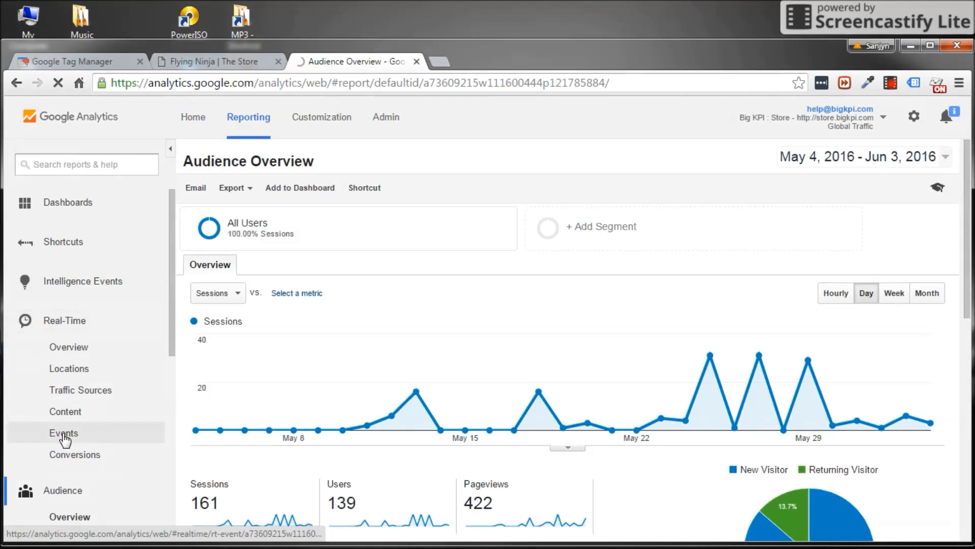
{"action": "left_click", "coordinate": [64, 433]}
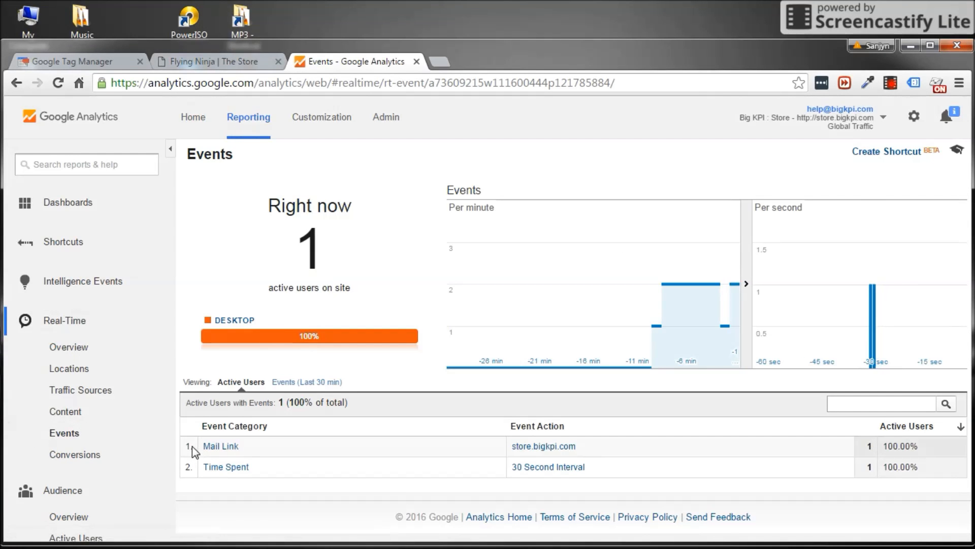